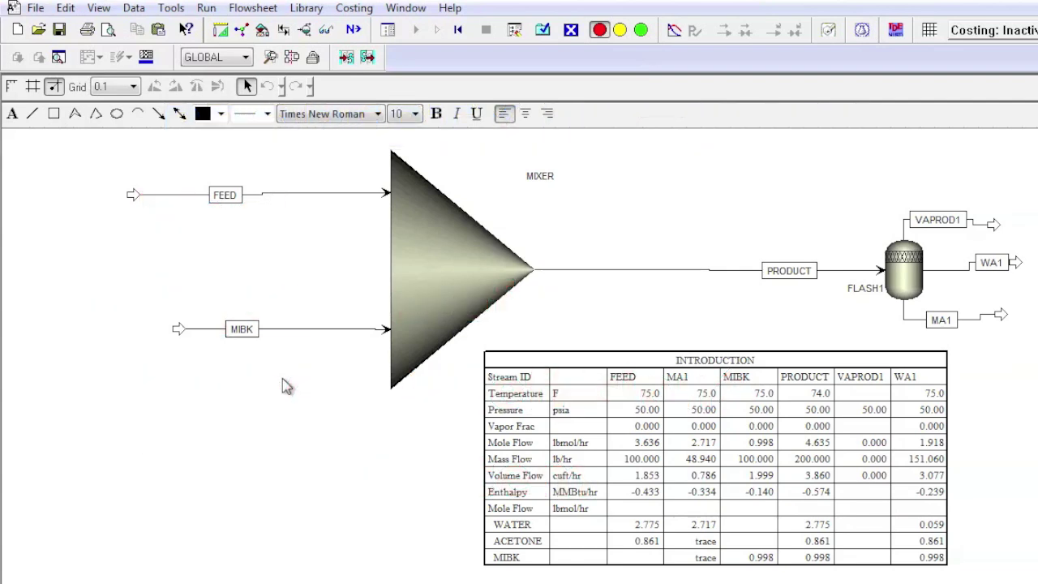
Open Aspen Plus Help at the Available Property Methods topic via the 'property methods' index entry
click(450, 10)
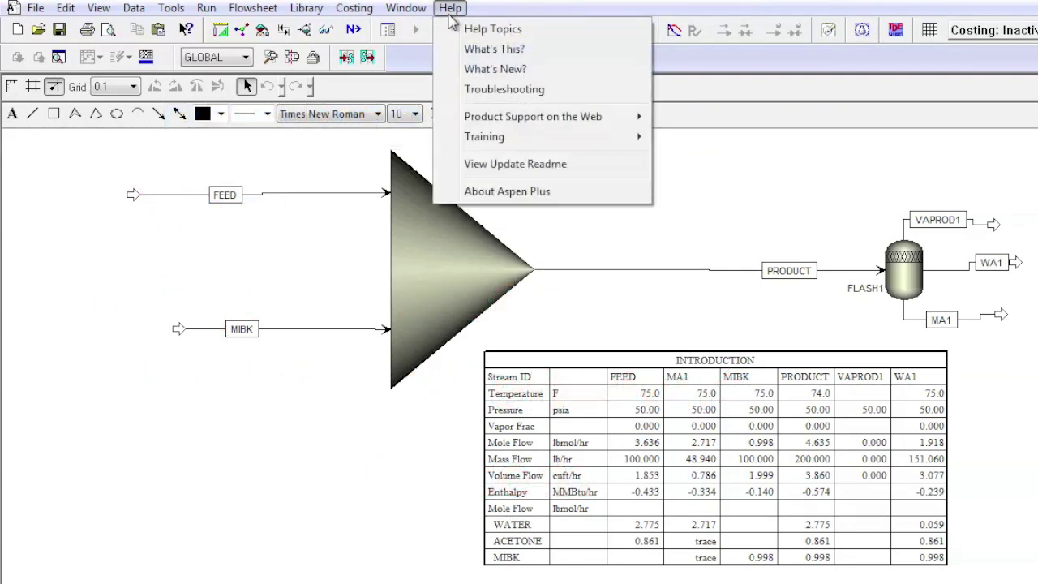
click(504, 90)
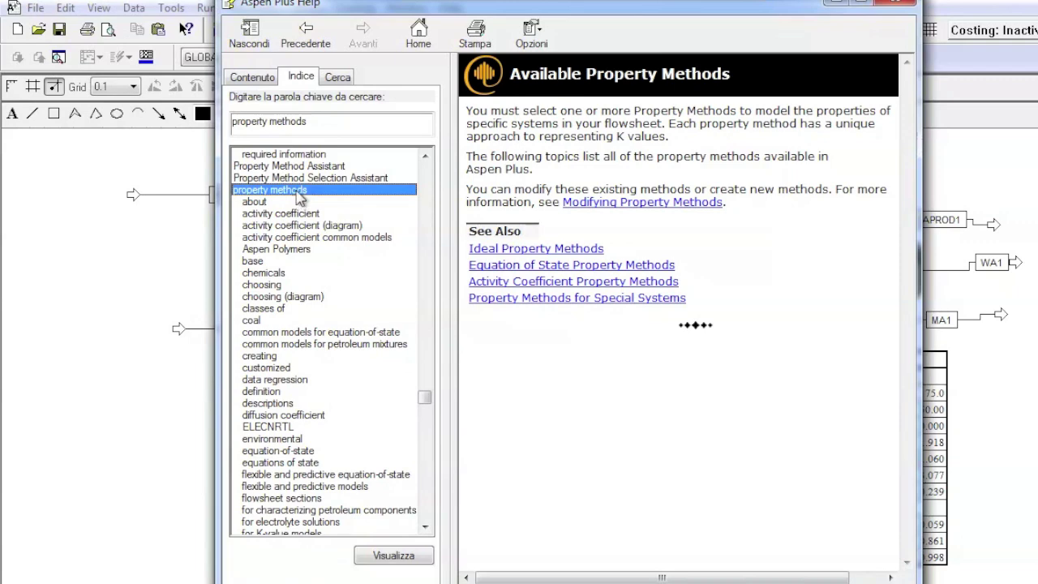
double_click(301, 195)
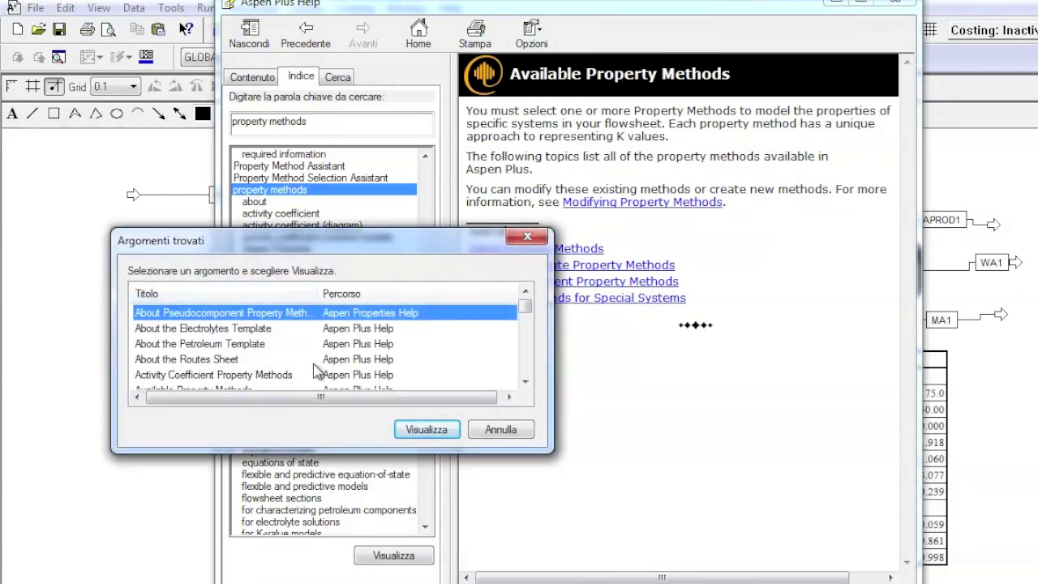
scroll(324, 377, down, 2)
scroll(317, 370, up, 1)
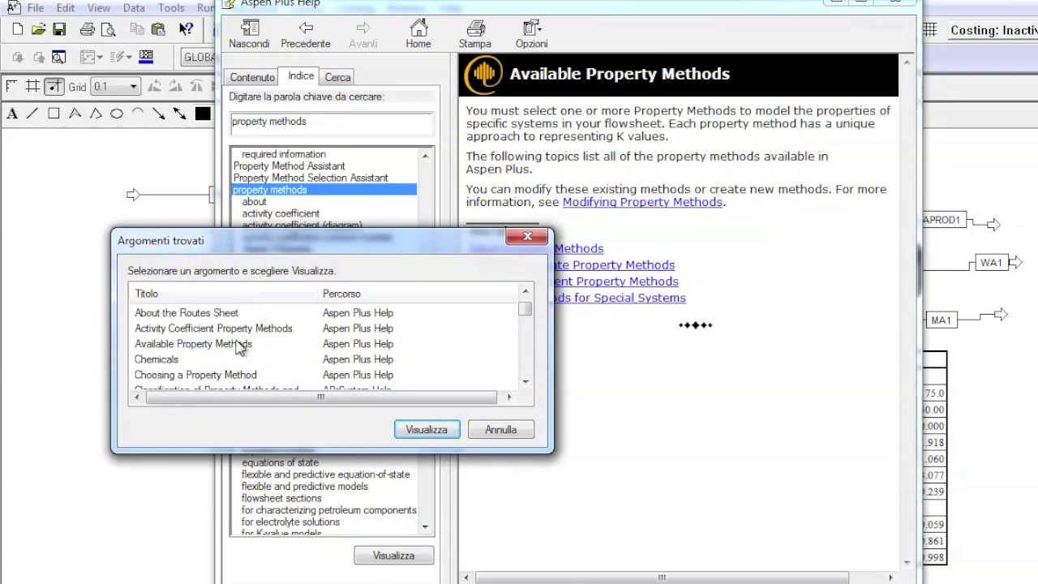
double_click(245, 343)
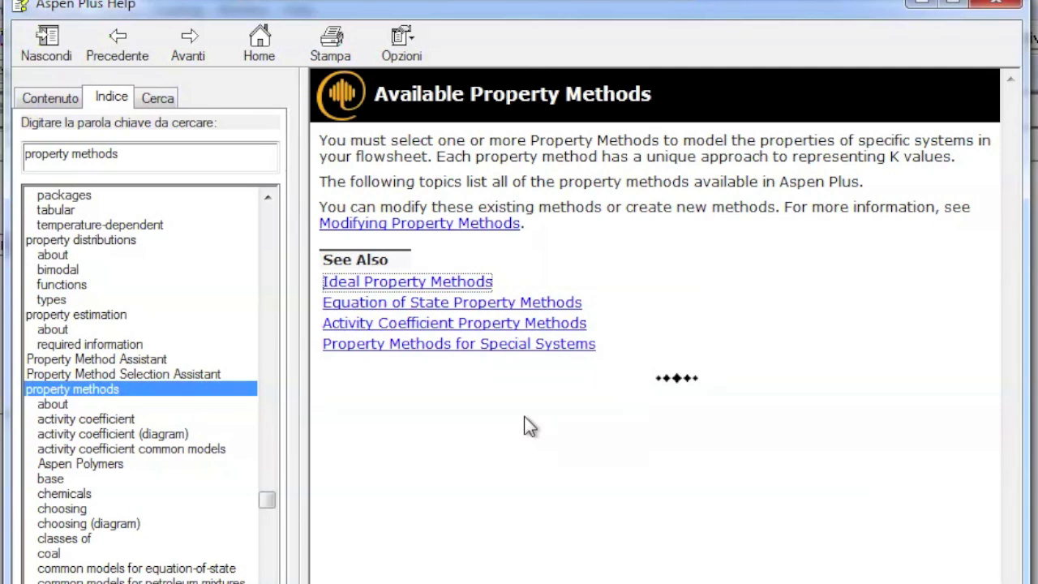
Review the Ideal and Equation of State pages, then view the Activity Coefficient Property Methods table
click(457, 281)
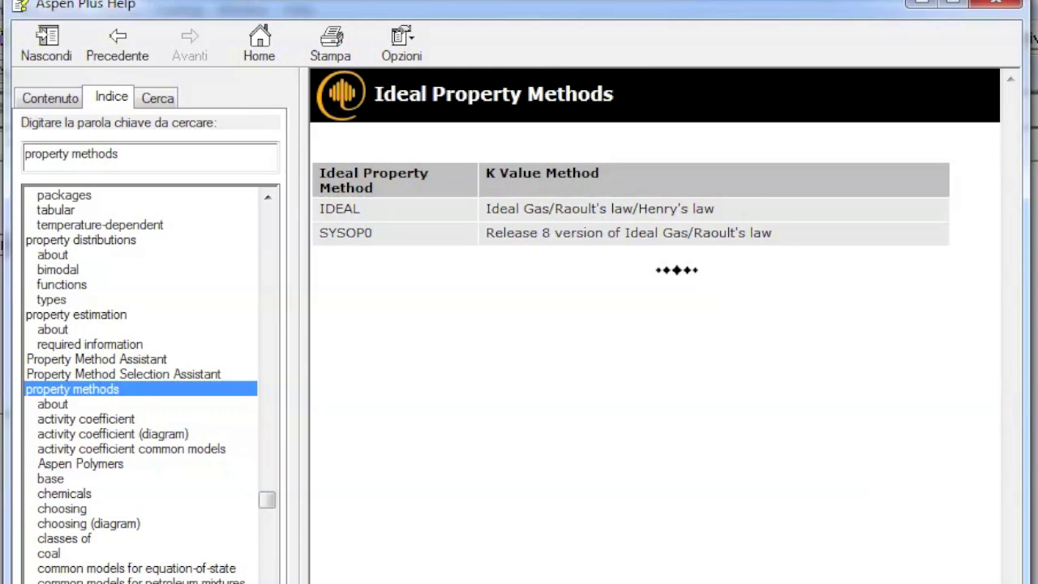
click(124, 56)
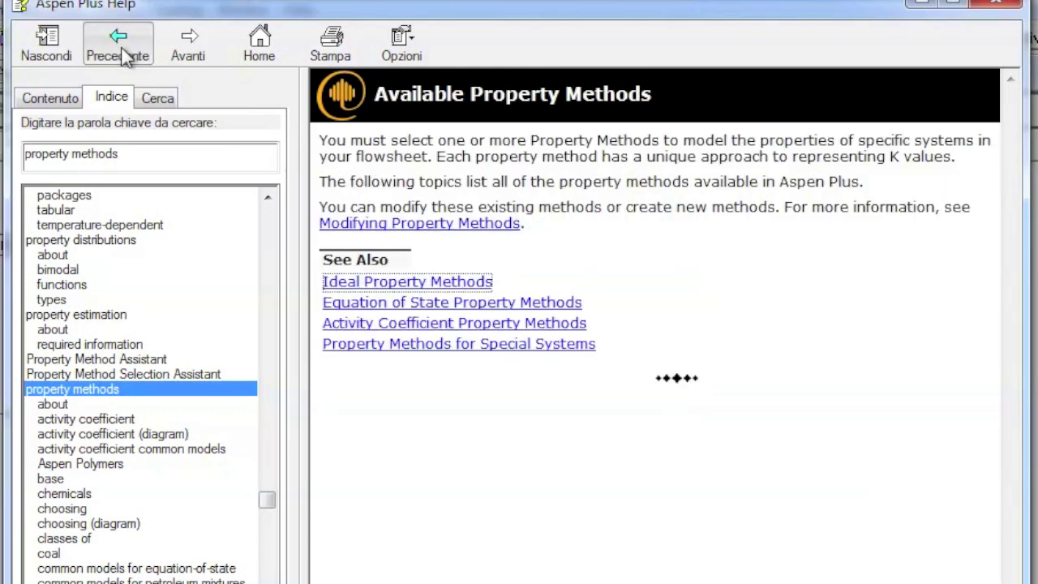
click(468, 303)
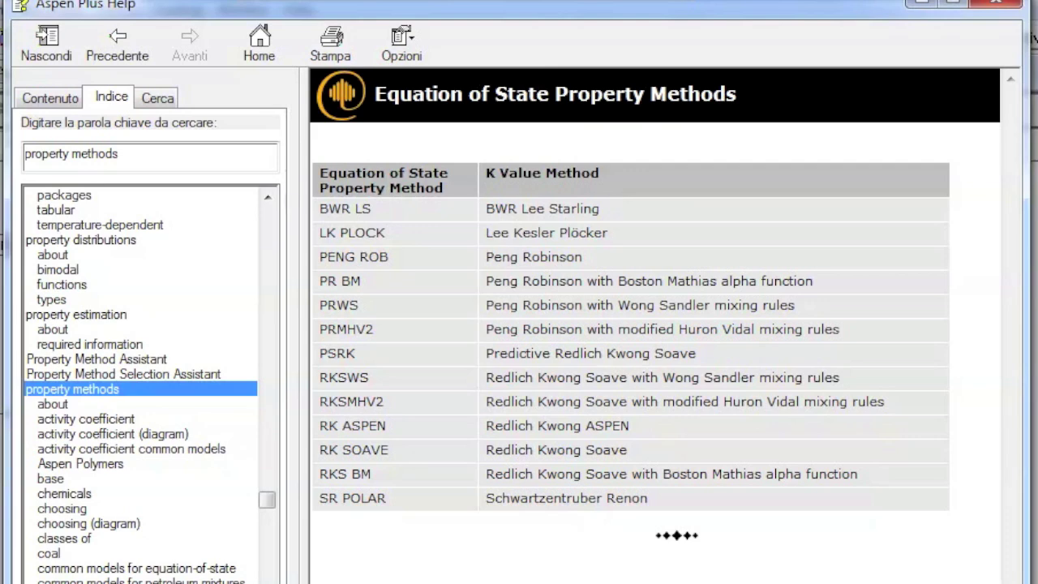
key(alt+Left)
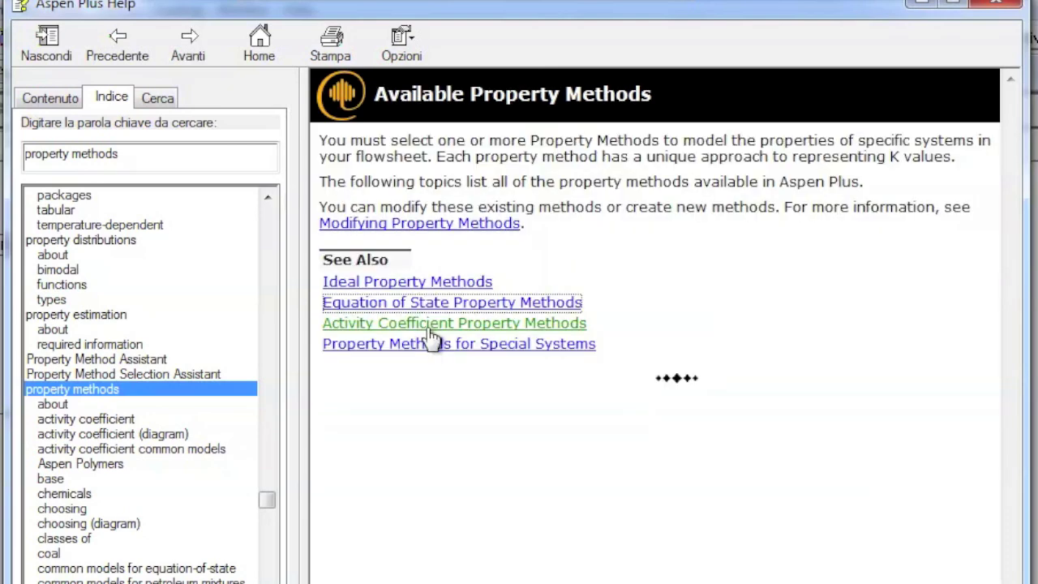
click(430, 326)
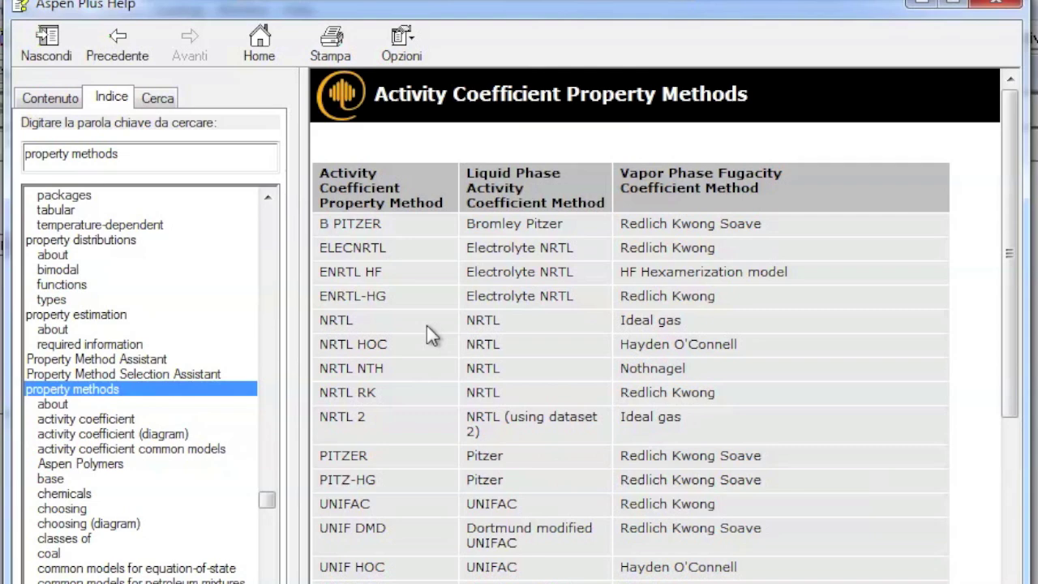
Review the Property Methods for Special Systems page, then return to the mixer–flash flowsheet
mouse_move(1008, 253)
mouse_down()
mouse_move(988, 456)
mouse_move(984, 331)
mouse_move(1005, 245)
mouse_up()
key(alt+Left)
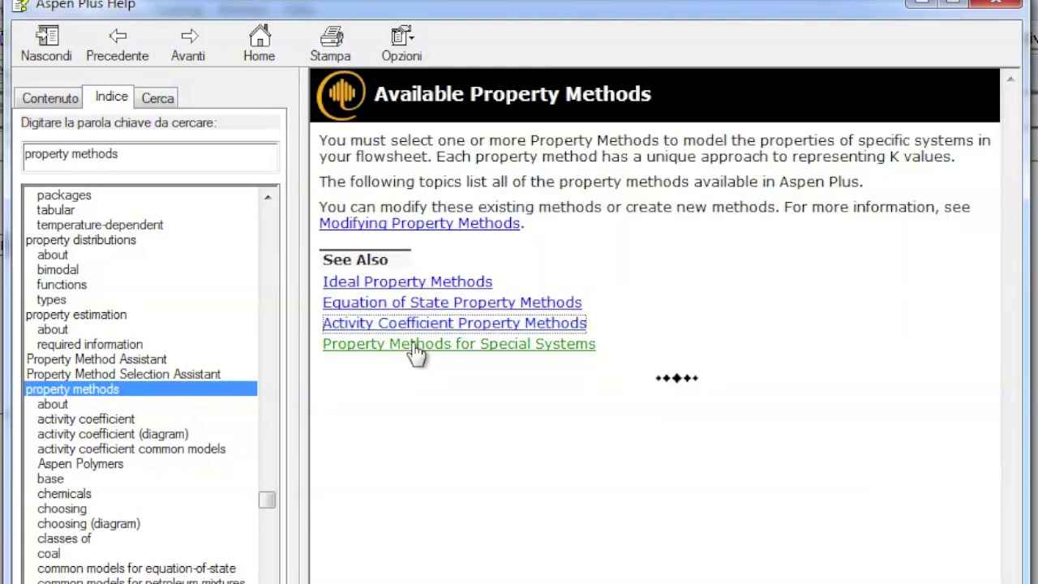
click(415, 346)
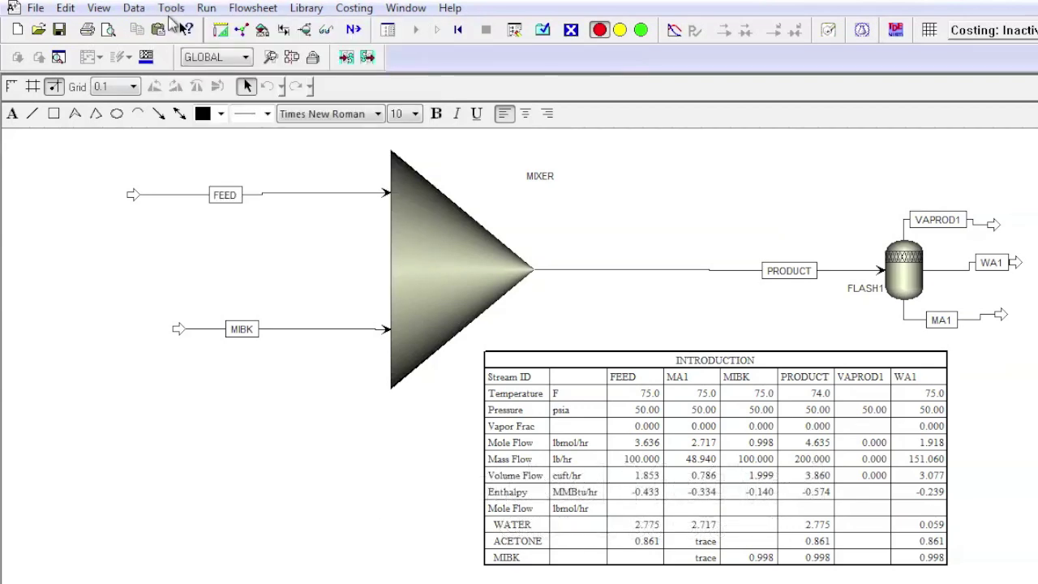
click(171, 9)
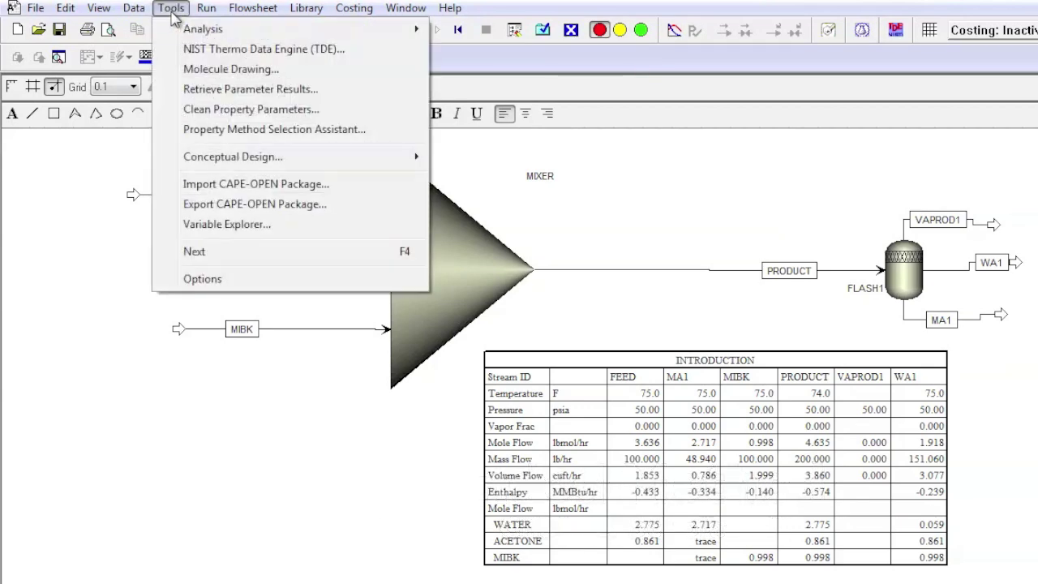
click(240, 133)
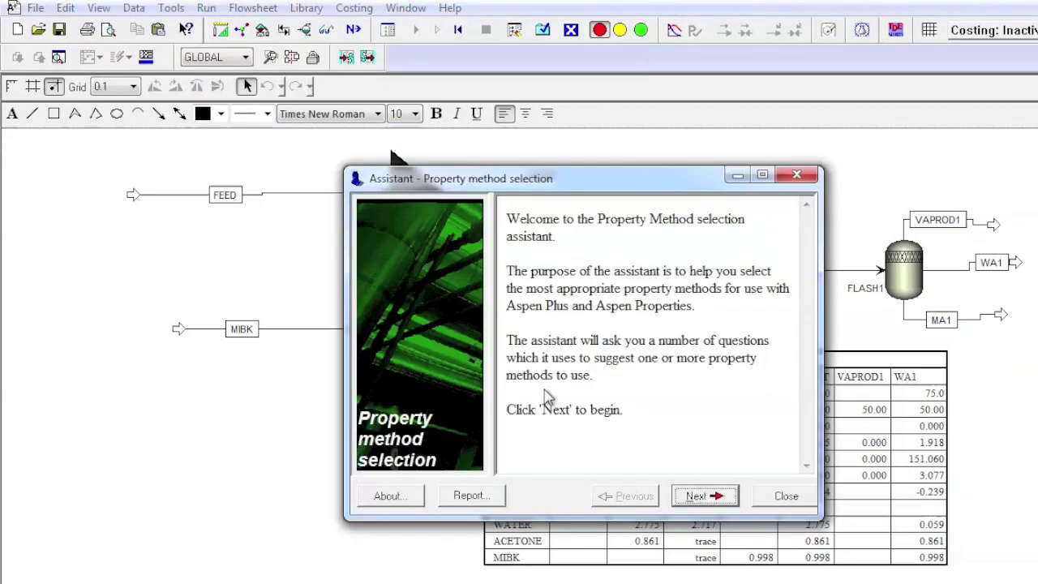
click(702, 501)
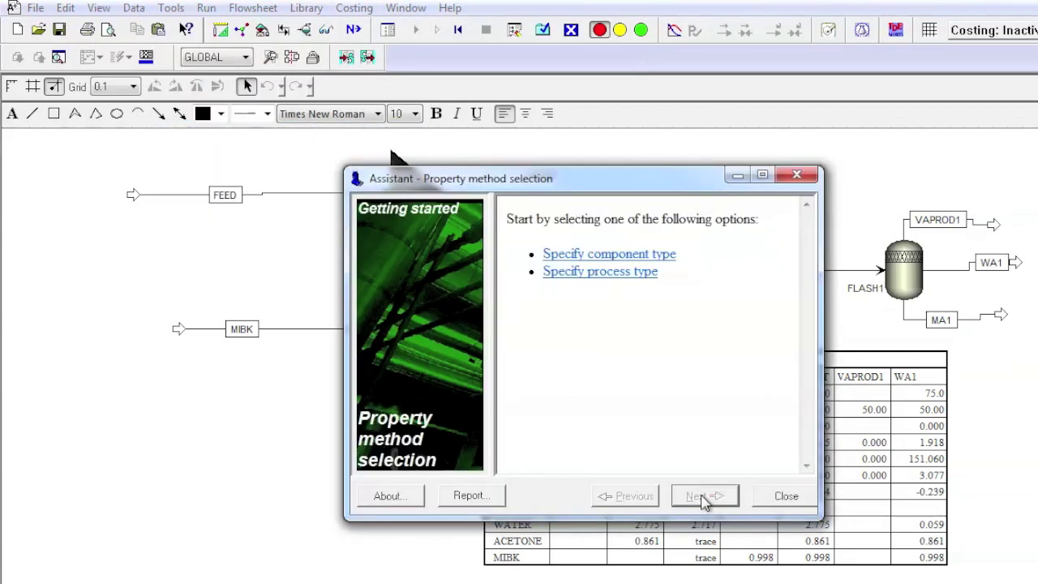
click(629, 278)
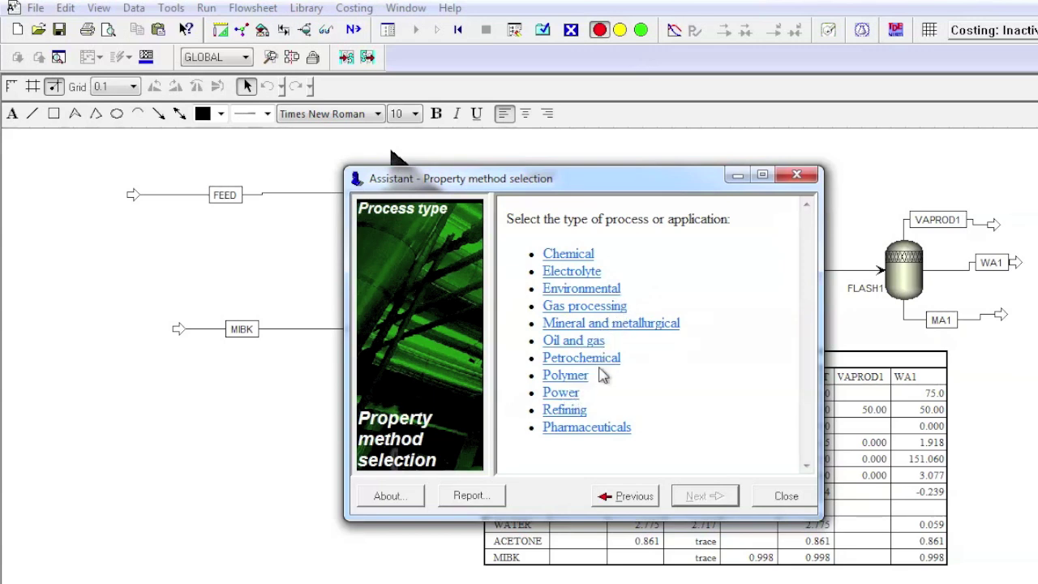
click(585, 258)
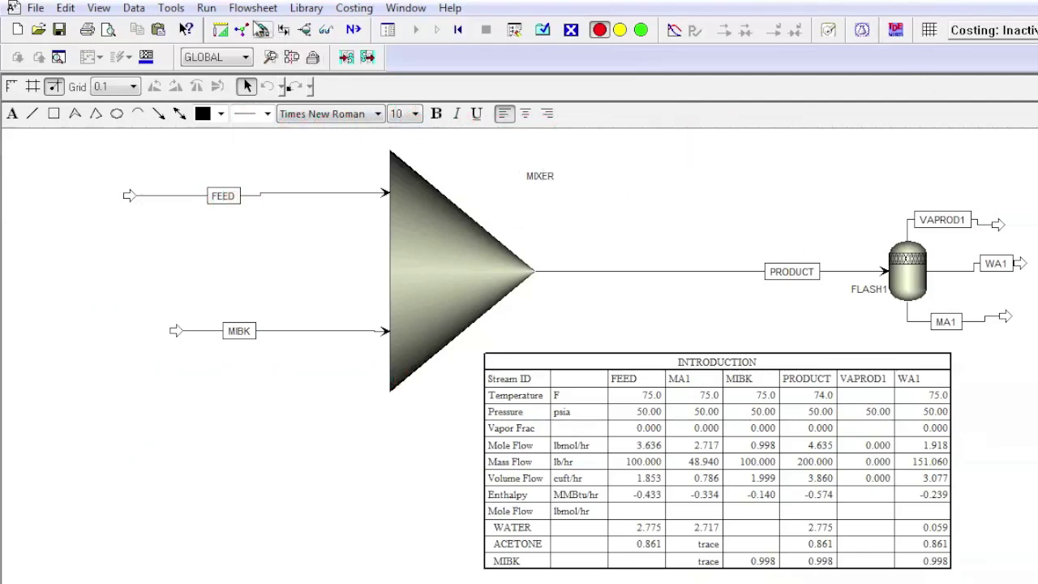
click(260, 28)
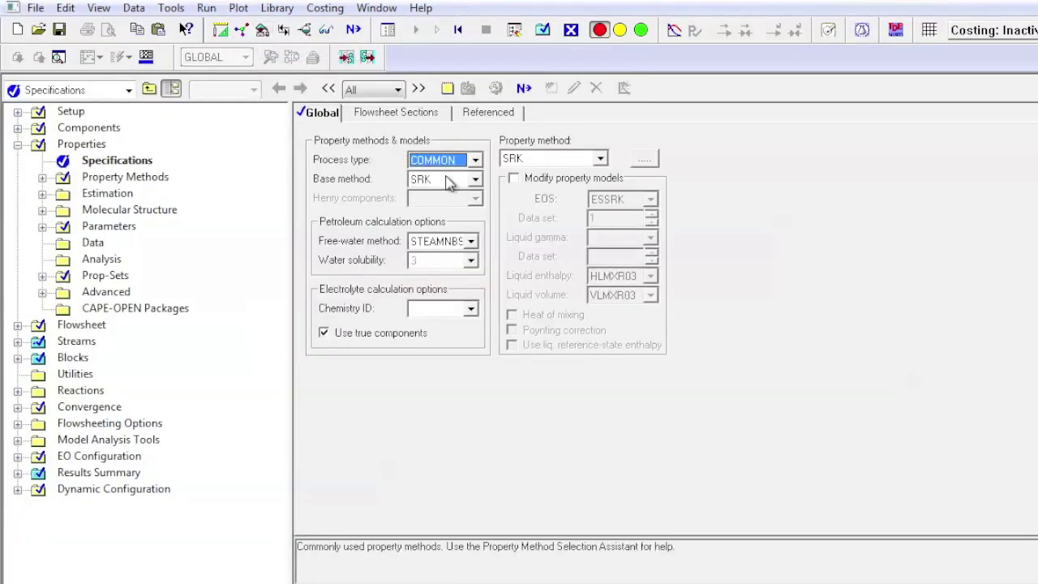
Change the base property method from SRK to IDEAL
click(475, 179)
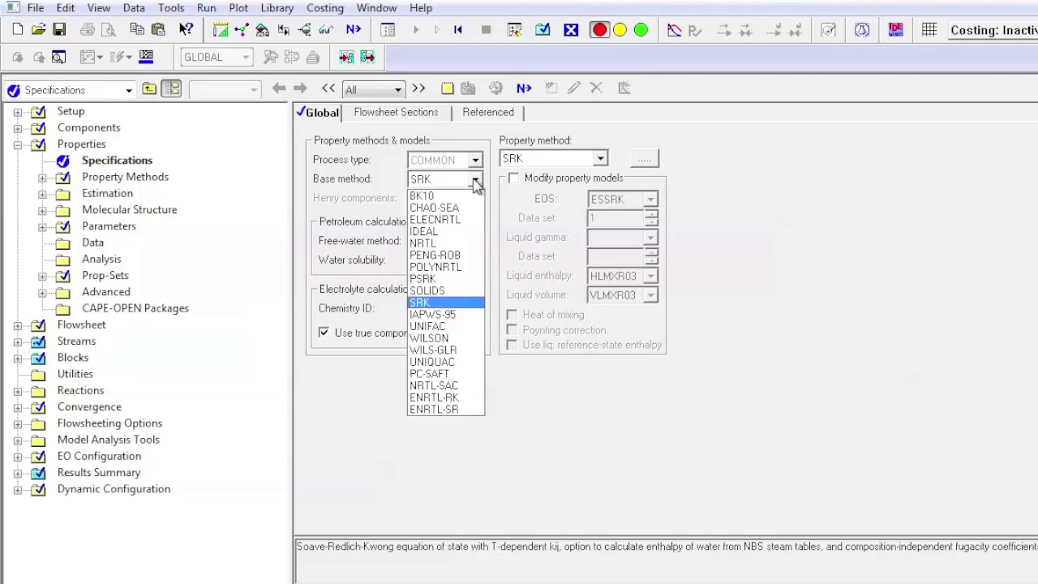
key(Down)
key(Up)
key(Up)
key(Up)
key(Up)
key(Up)
key(Up)
key(Up)
key(Return)
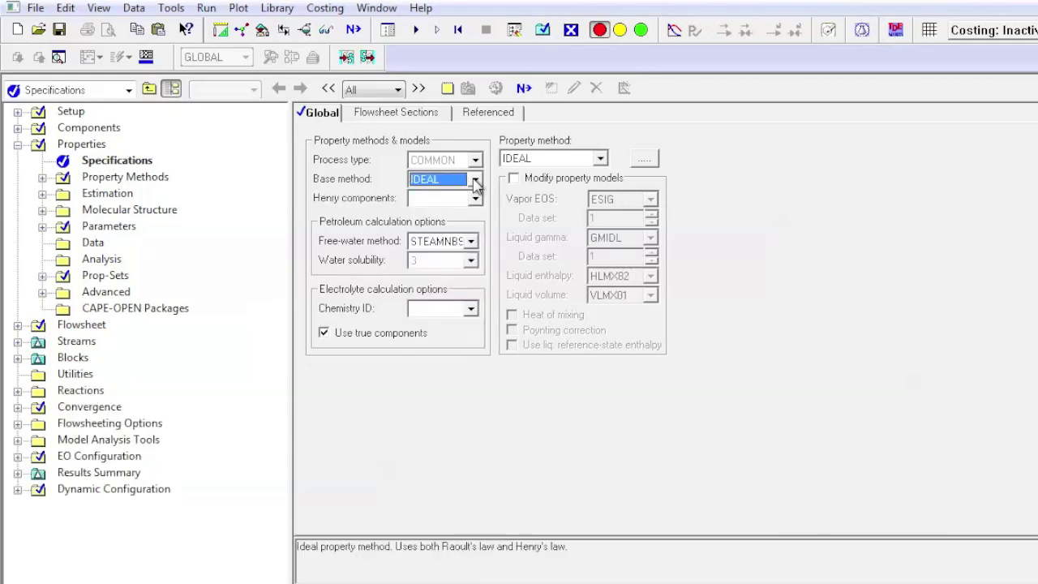
Reinitialize the run, advance to the next required input, and switch the base method to WILSON
click(459, 30)
click(496, 506)
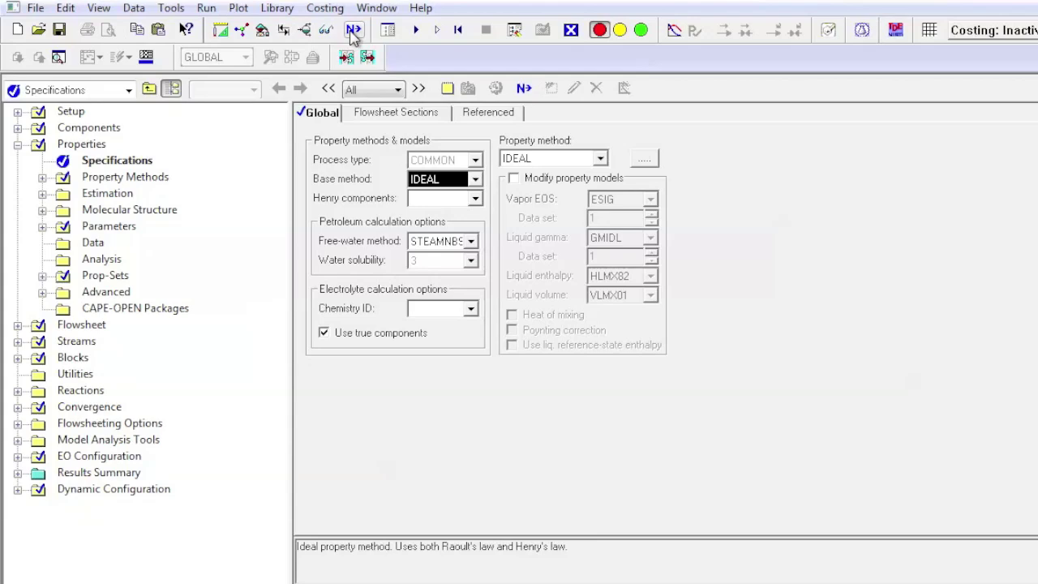
click(354, 30)
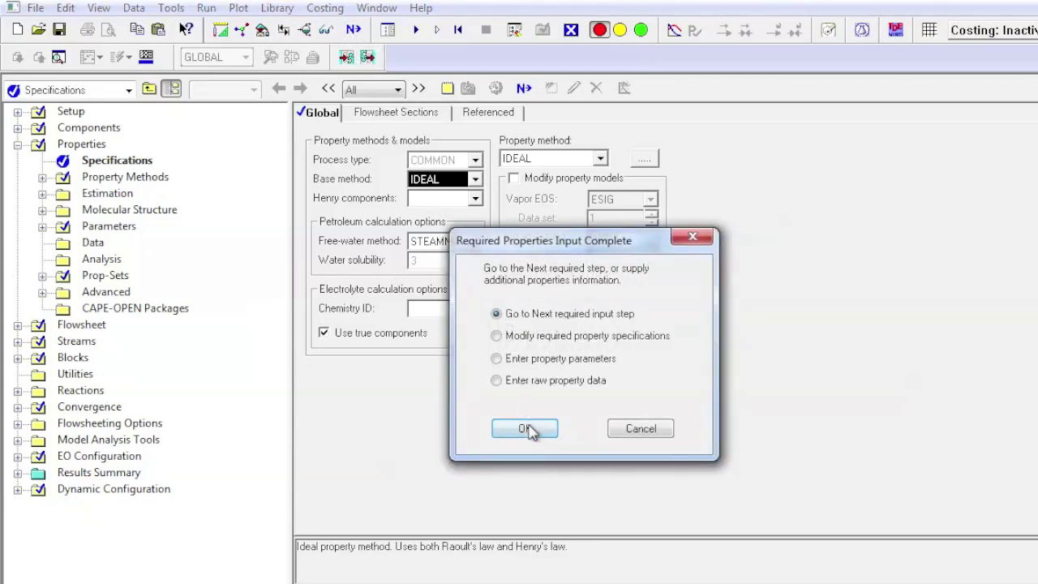
click(528, 429)
click(475, 179)
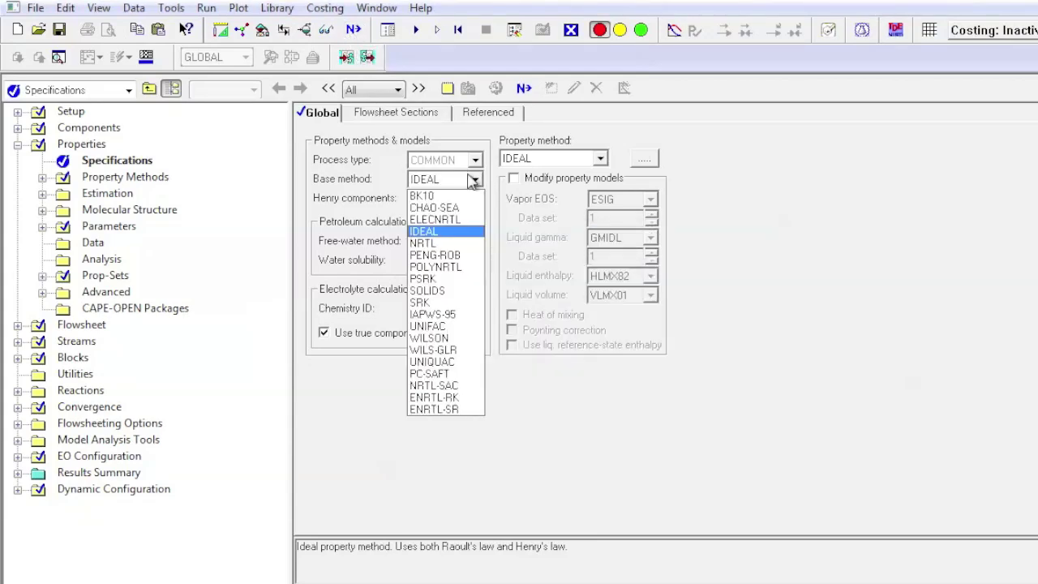
click(452, 340)
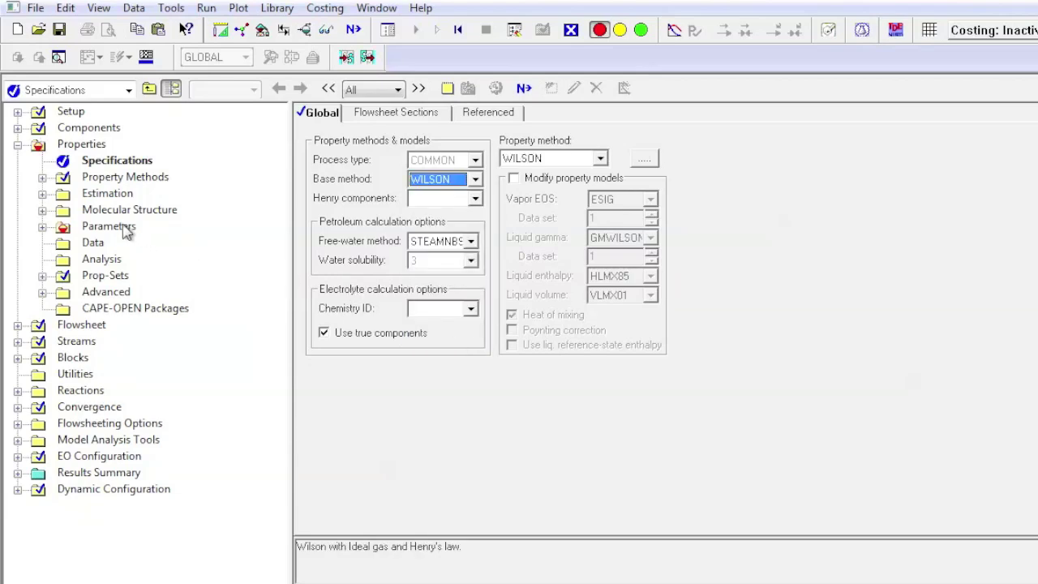
Accept the WILSON-1 water–acetone–MIBK binary parameters and run the simulation
click(354, 30)
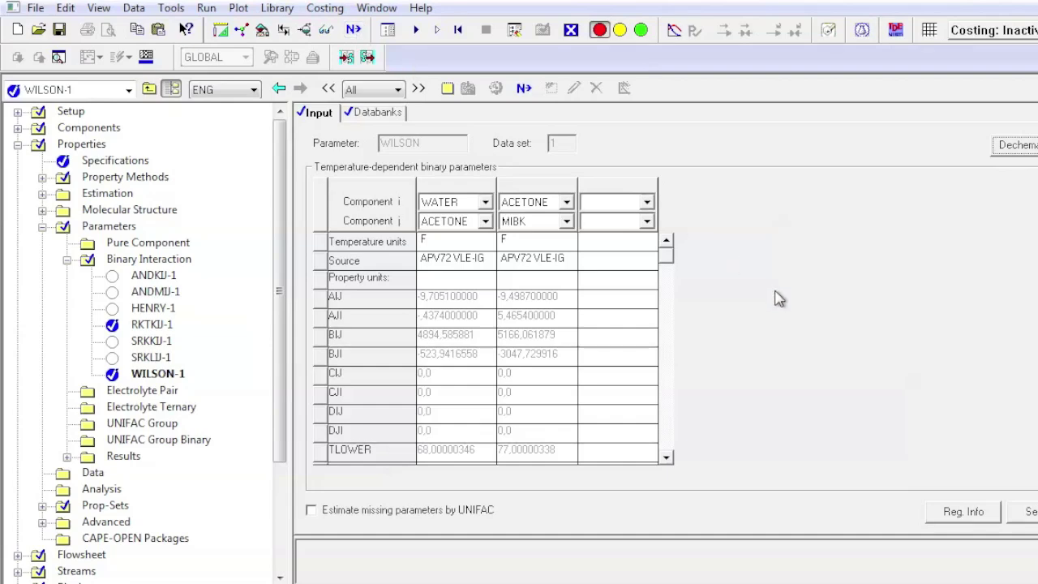
click(362, 30)
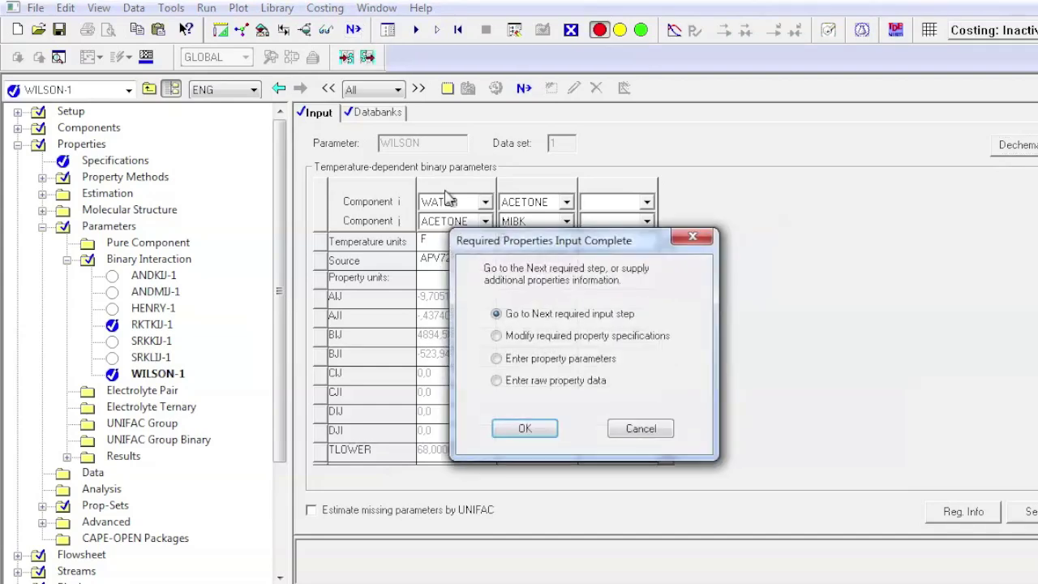
click(546, 430)
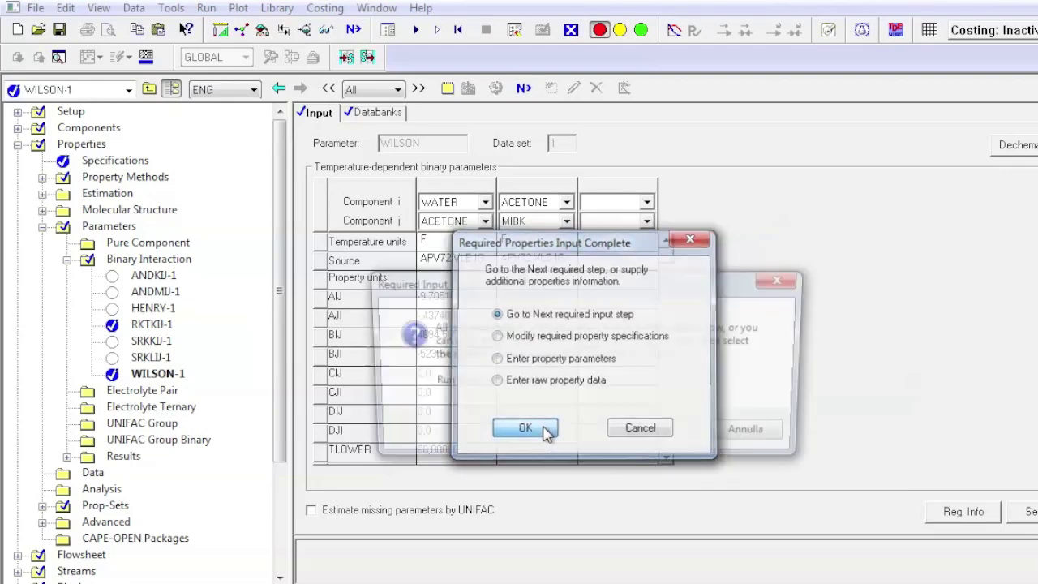
click(641, 436)
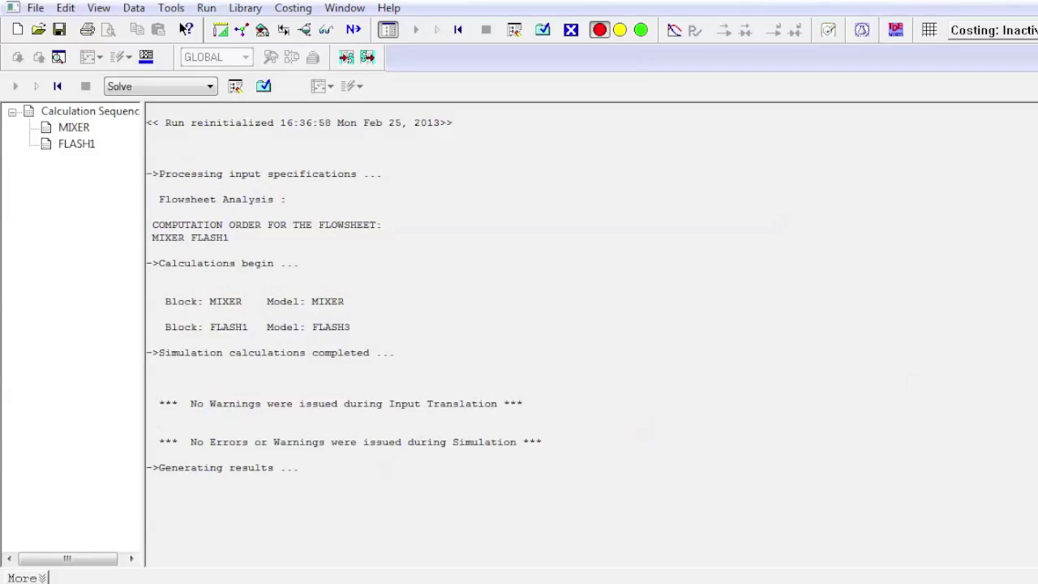
Check the Results Summary Run Status for the WILSON run
click(264, 86)
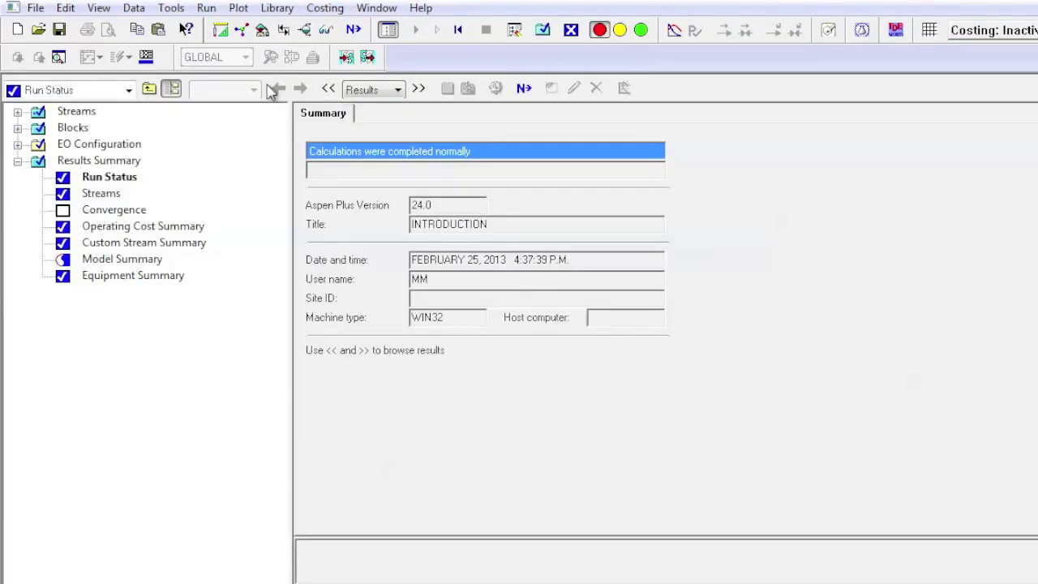